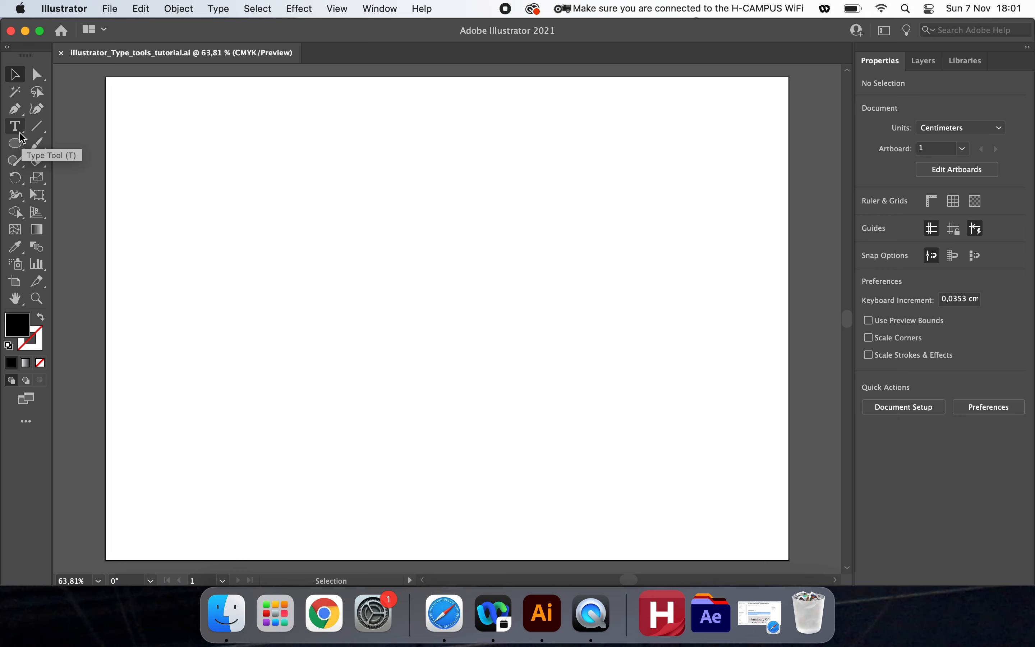
# - Draw an area text frame about 9.8 by 8.9 cm in the artboard's upper left with the Type tool and delete its placeholder text
pyautogui.click(25, 135)
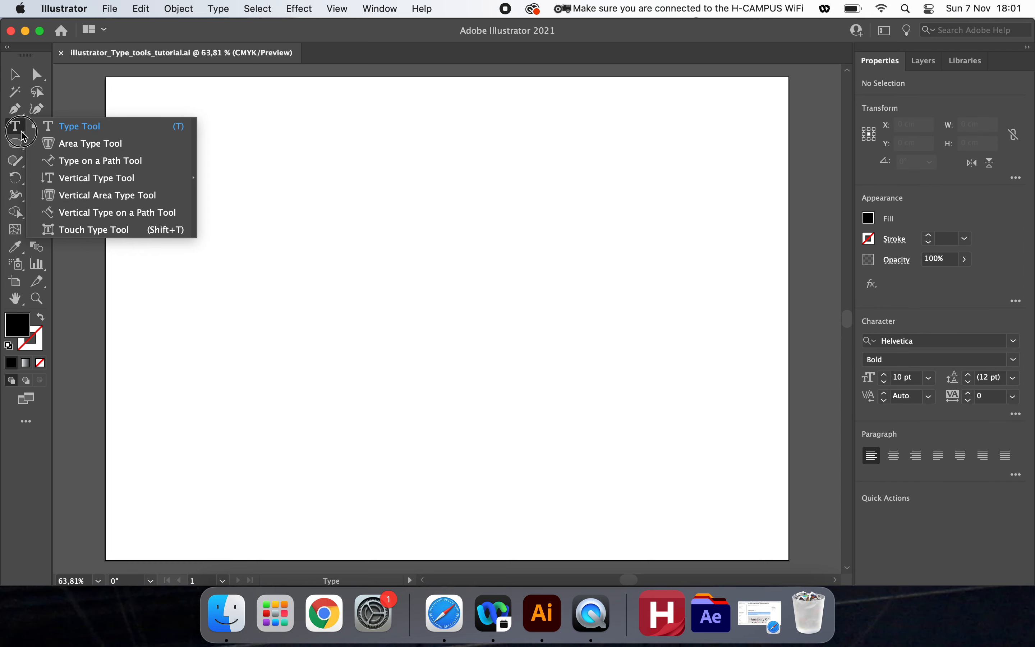
pyautogui.moveTo(24, 137); pyautogui.dragTo(101, 139)
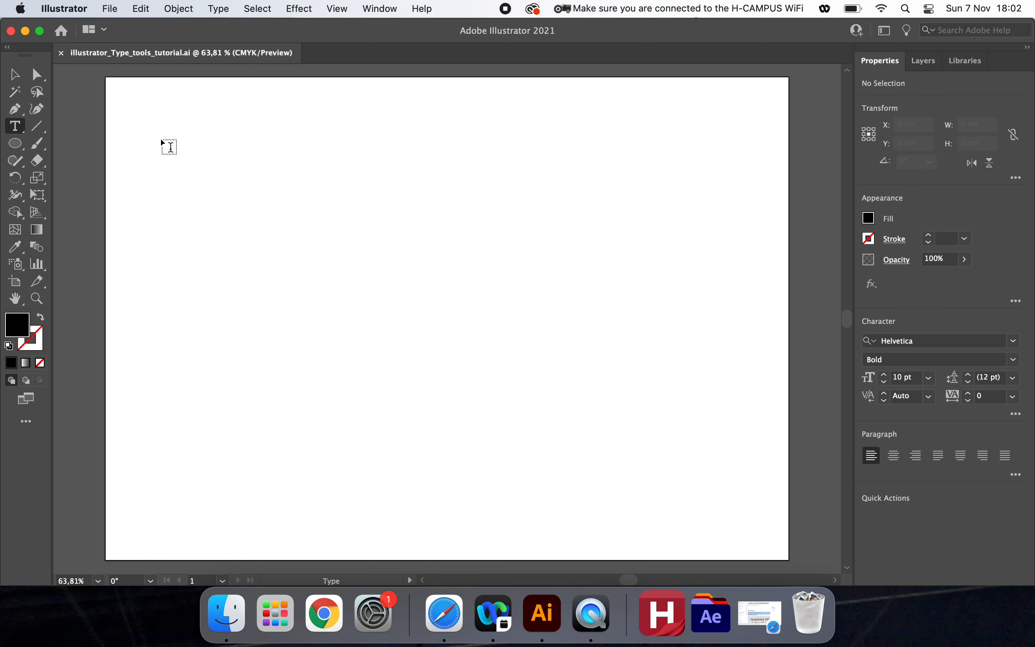
pyautogui.moveTo(161, 139)
pyautogui.mouseDown()
pyautogui.moveTo(199, 187)
pyautogui.moveTo(389, 344)
pyautogui.mouseUp()
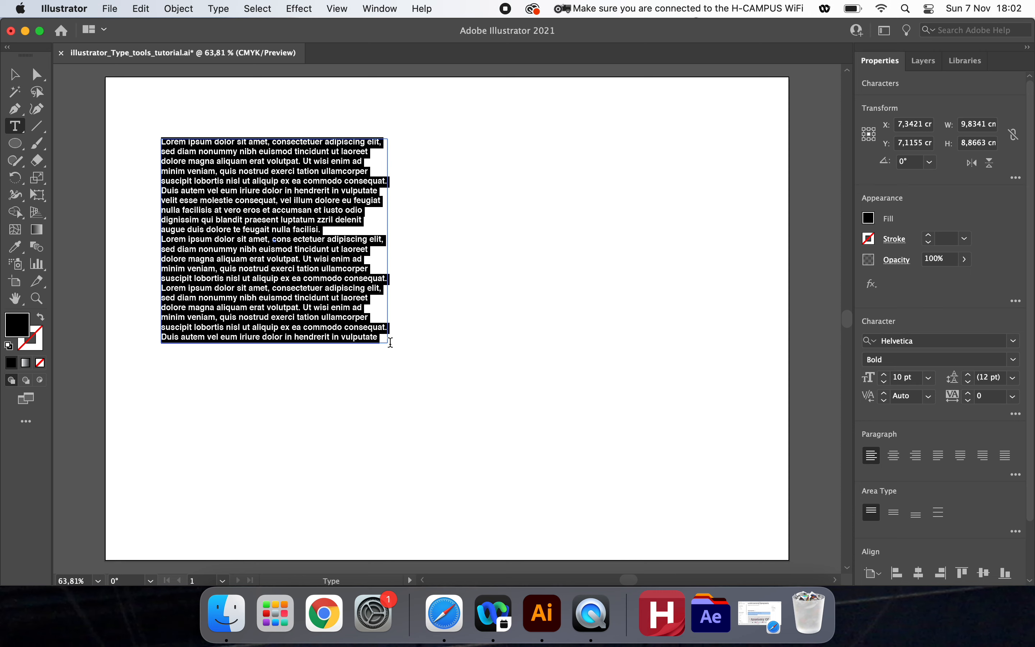
pyautogui.press('BackSpace')
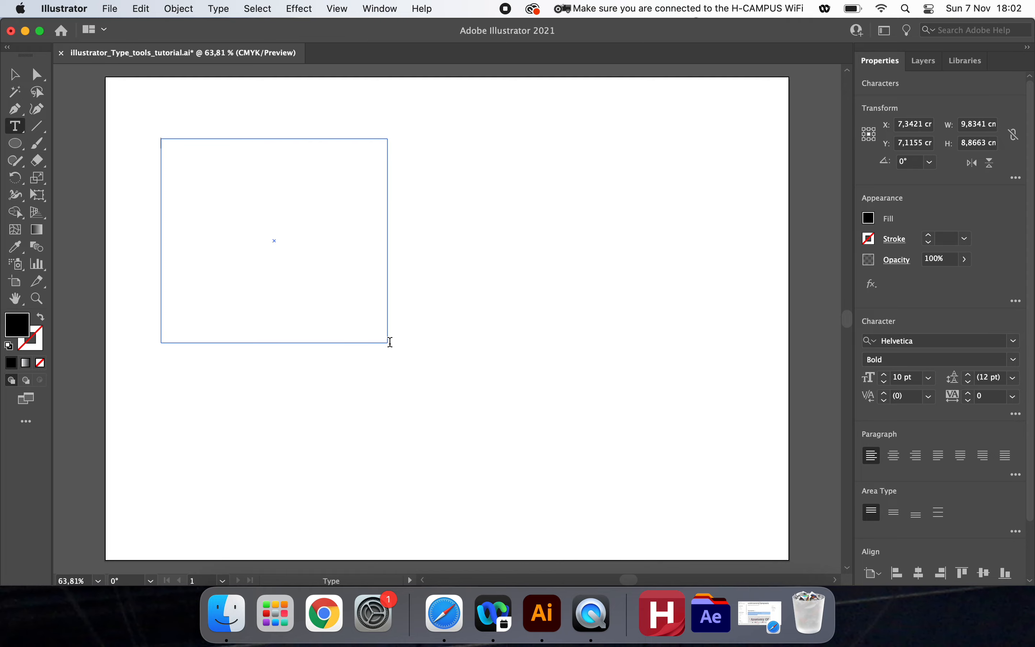
# - Copy the two paragraphs under "Type properties" from the material.io page in Safari and paste them into the empty Illustrator text frame
pyautogui.click(777, 633)
pyautogui.click(489, 345)
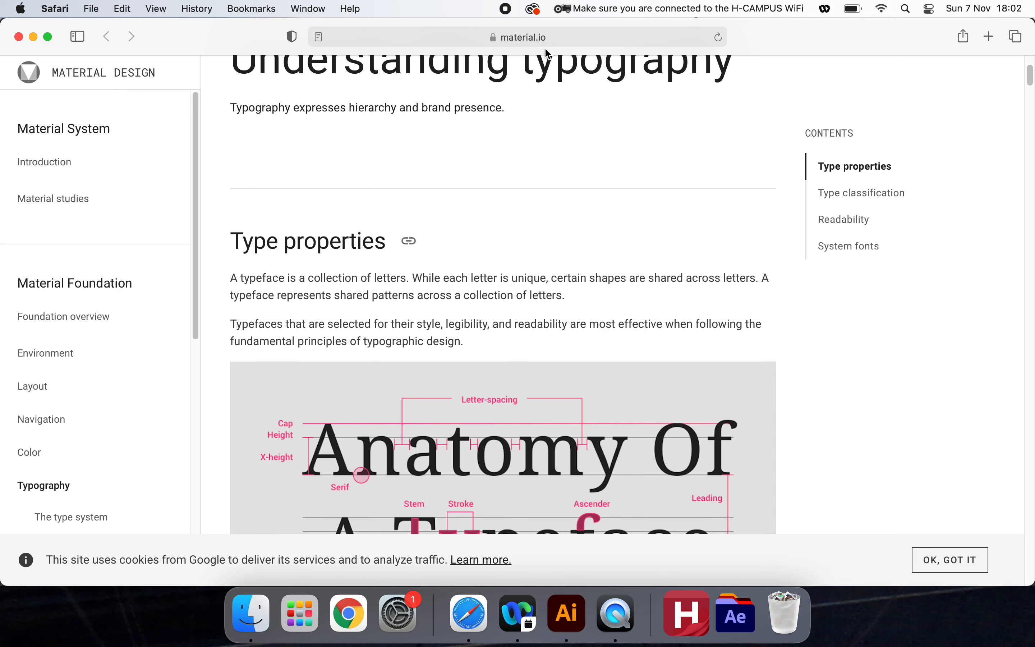
pyautogui.moveTo(232, 274); pyautogui.dragTo(471, 349)
pyautogui.press('super+c')
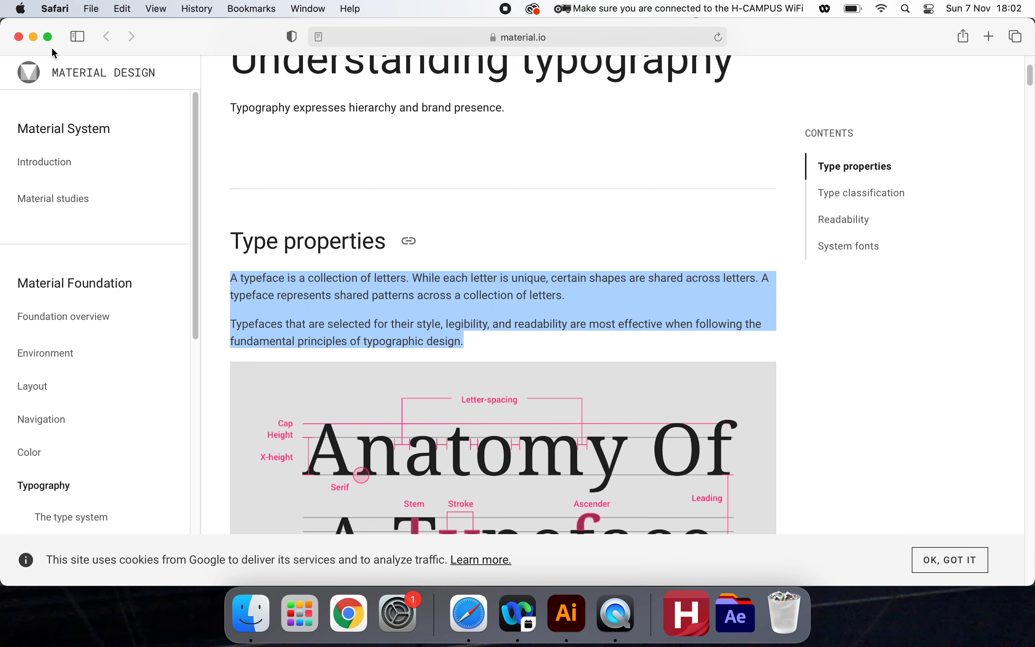
pyautogui.click(34, 37)
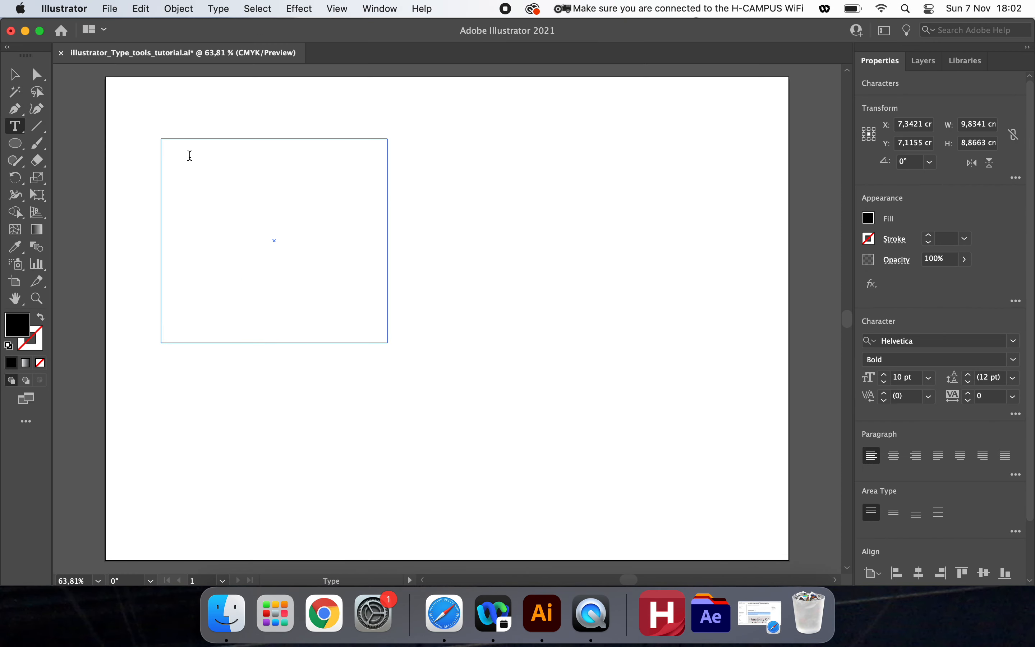
pyautogui.press('super+v')
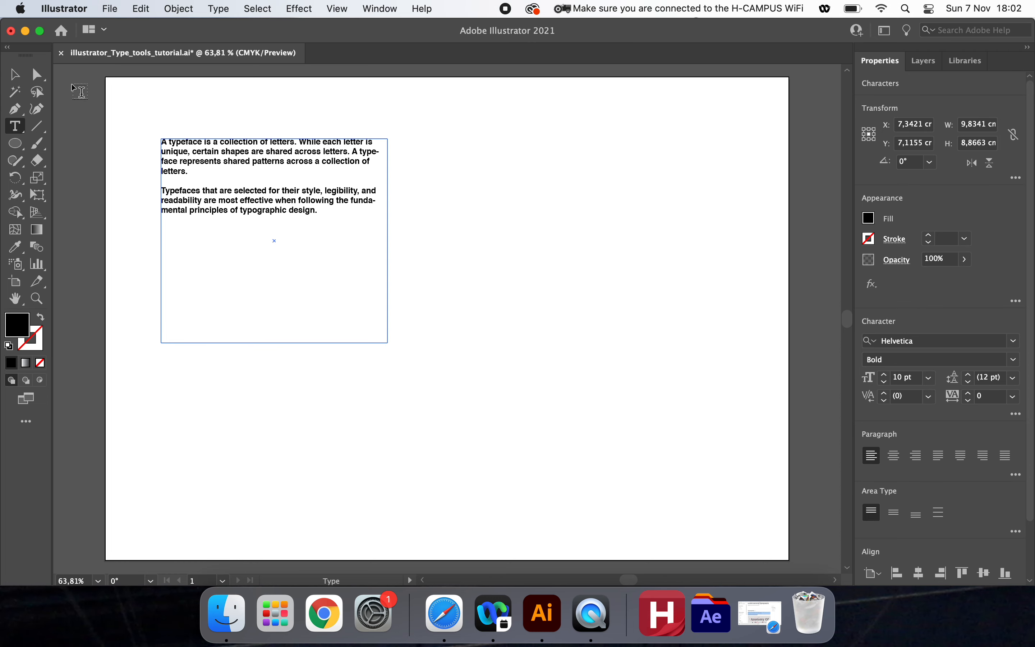
# - Narrow the text frame to about 8.5 cm wide so the paragraphs reflow
pyautogui.click(22, 78)
pyautogui.click(411, 361)
pyautogui.click(368, 197)
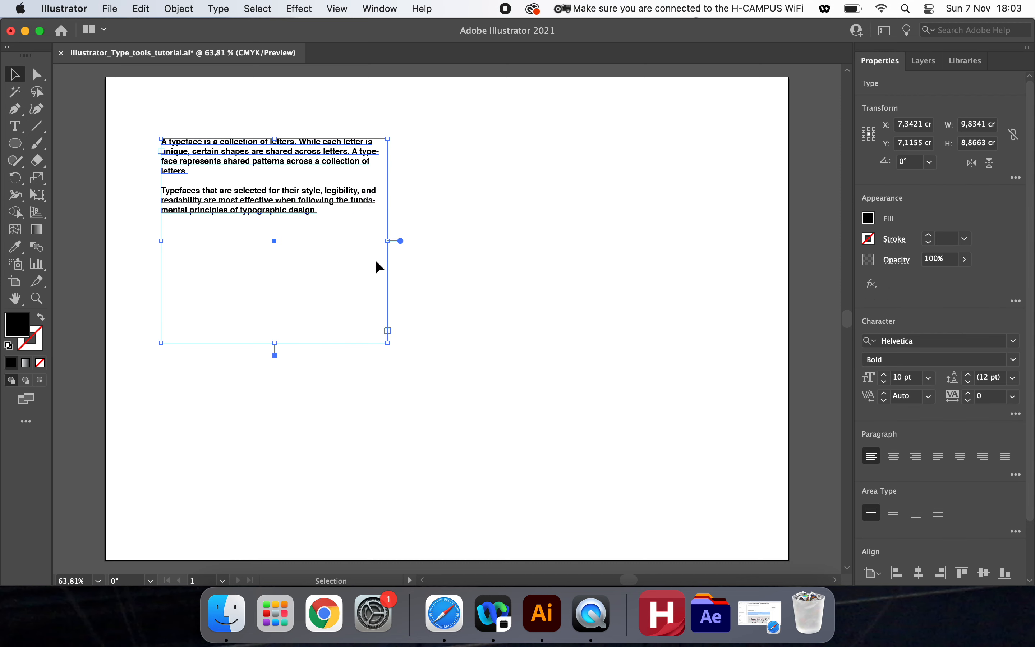
pyautogui.click(466, 285)
pyautogui.click(349, 186)
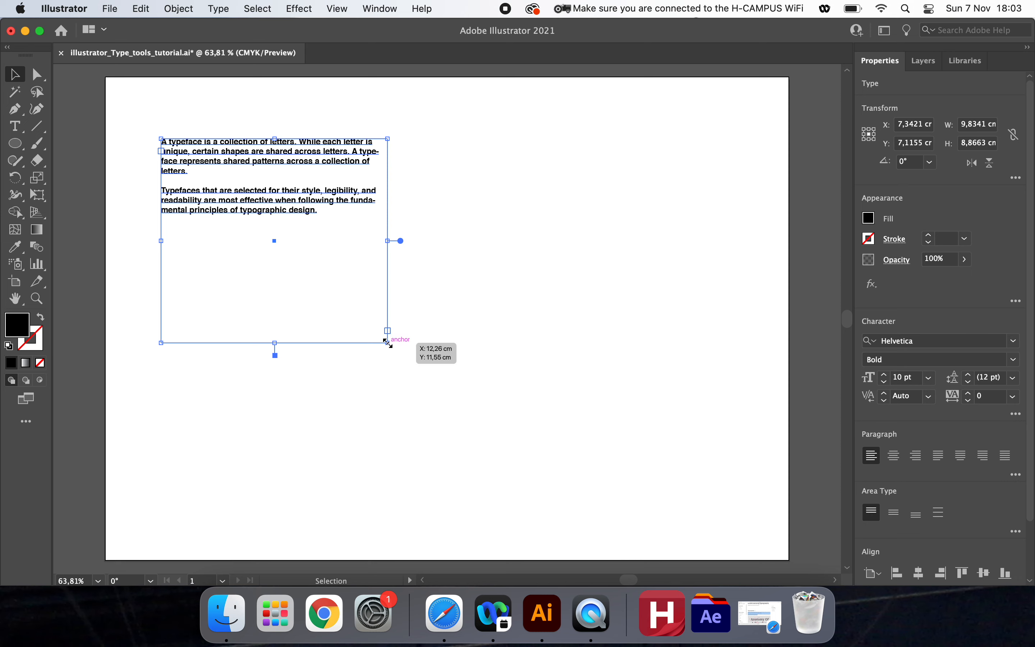
pyautogui.moveTo(388, 342); pyautogui.dragTo(356, 343)
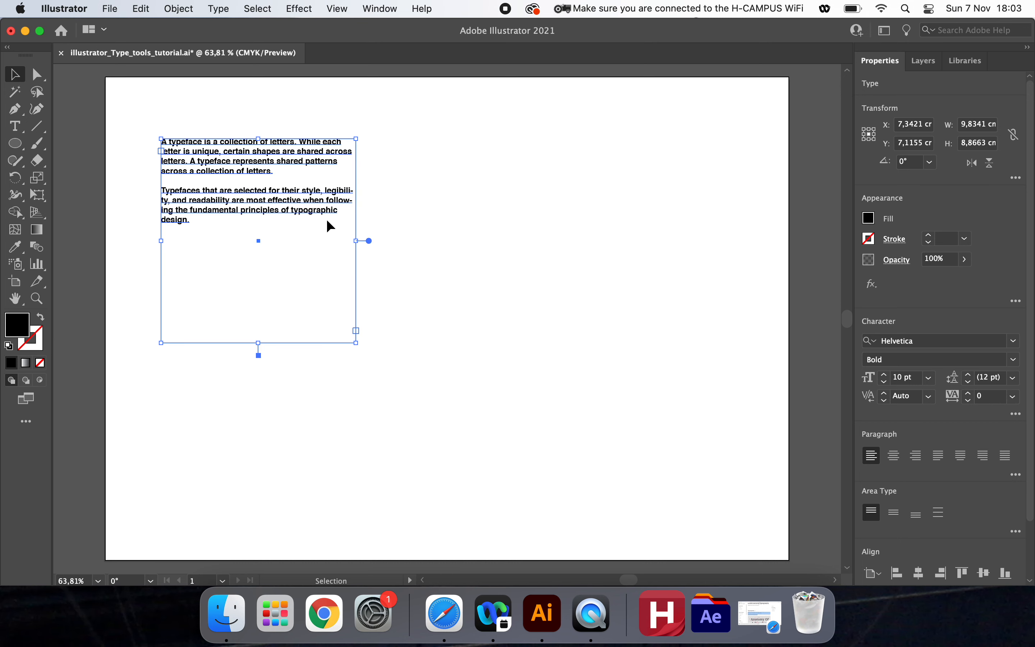
# - Try Arial Black as the text frame's font, and switch the font back to Helvetica
pyautogui.click(334, 231)
pyautogui.click(248, 171)
pyautogui.click(1015, 344)
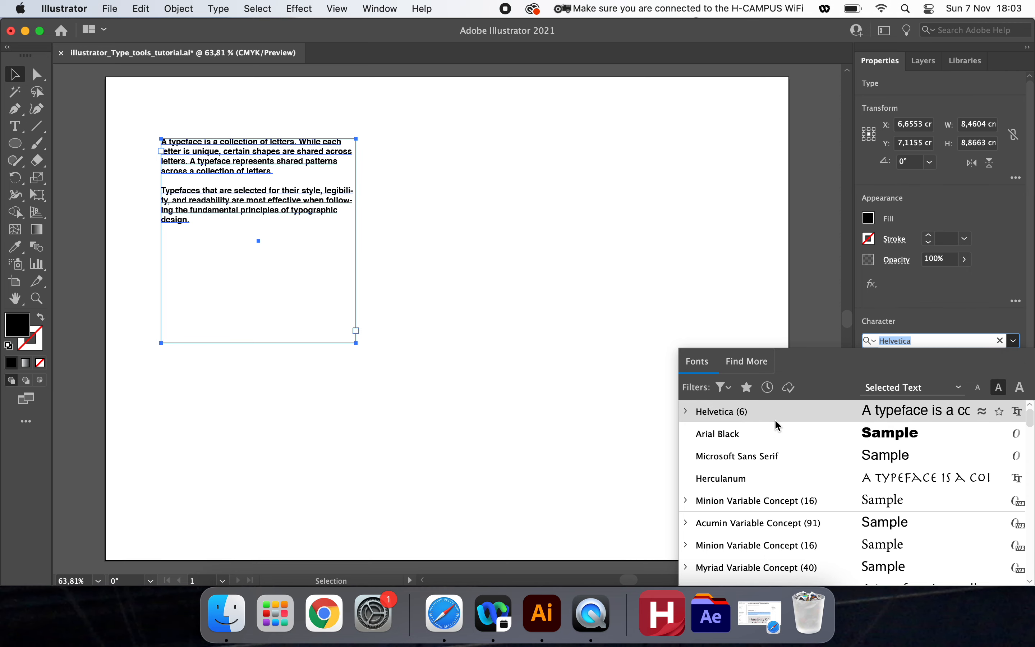
pyautogui.click(766, 441)
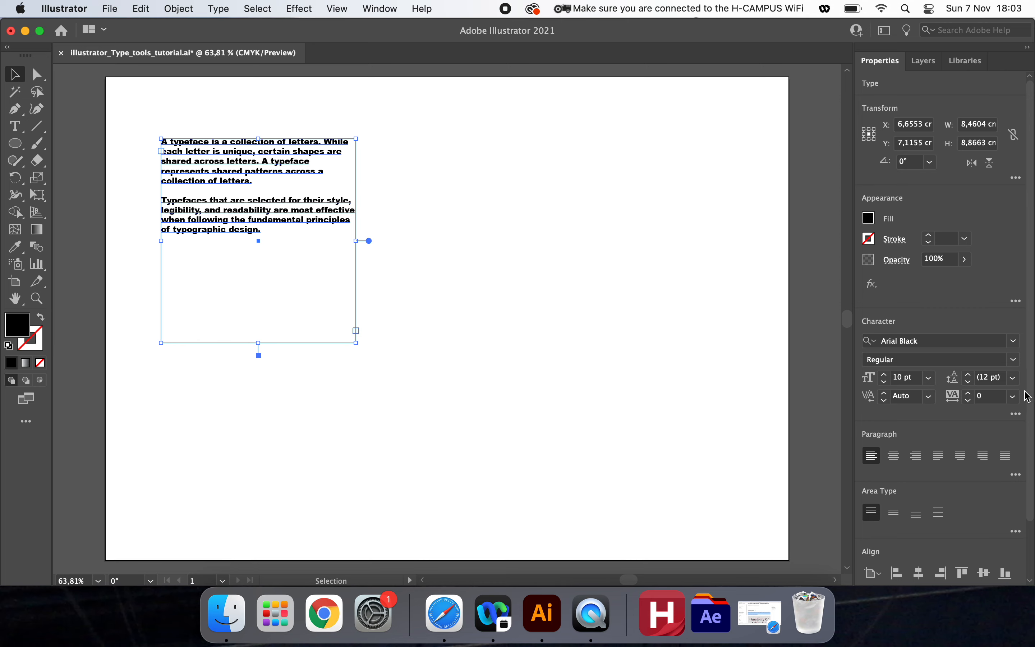
pyautogui.click(1003, 342)
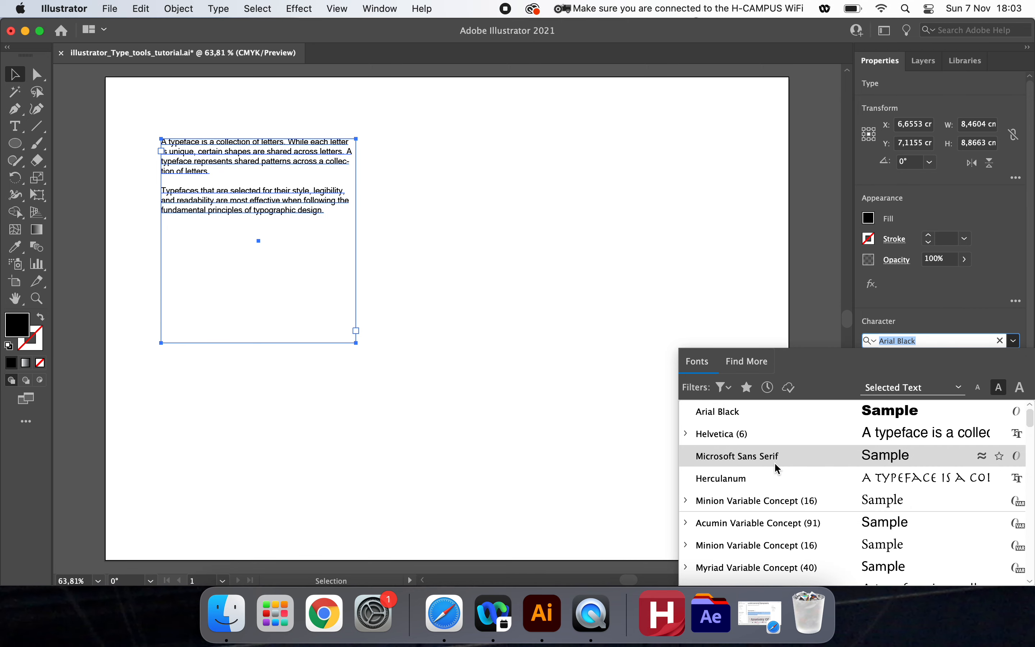
pyautogui.click(740, 437)
# - Try the Light style on the Helvetica text, and set the font style to Regular
pyautogui.click(1015, 360)
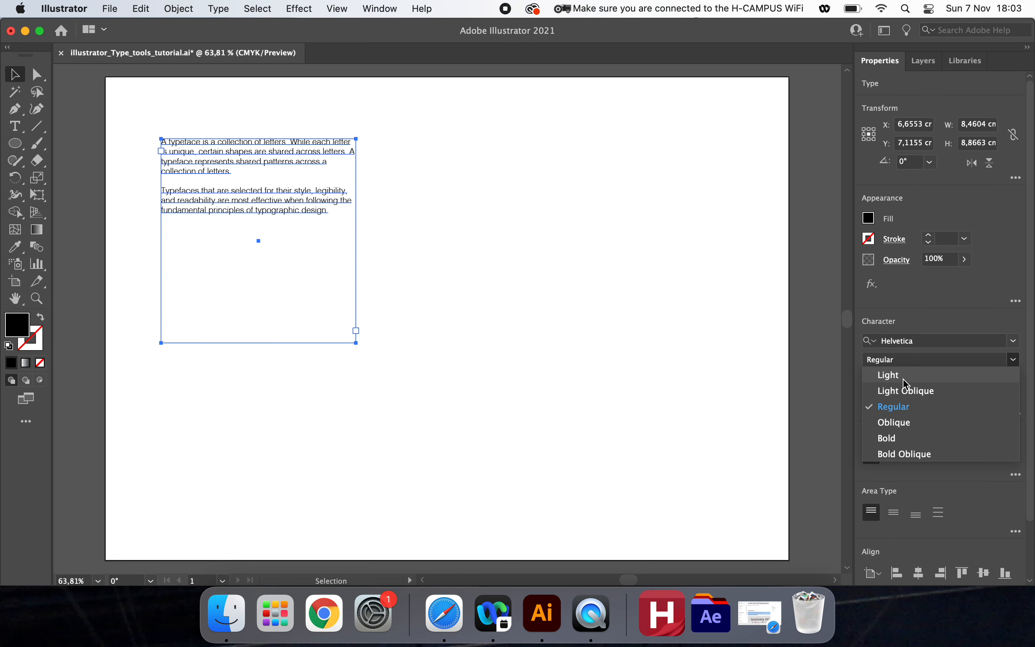
pyautogui.click(908, 382)
pyautogui.click(1014, 359)
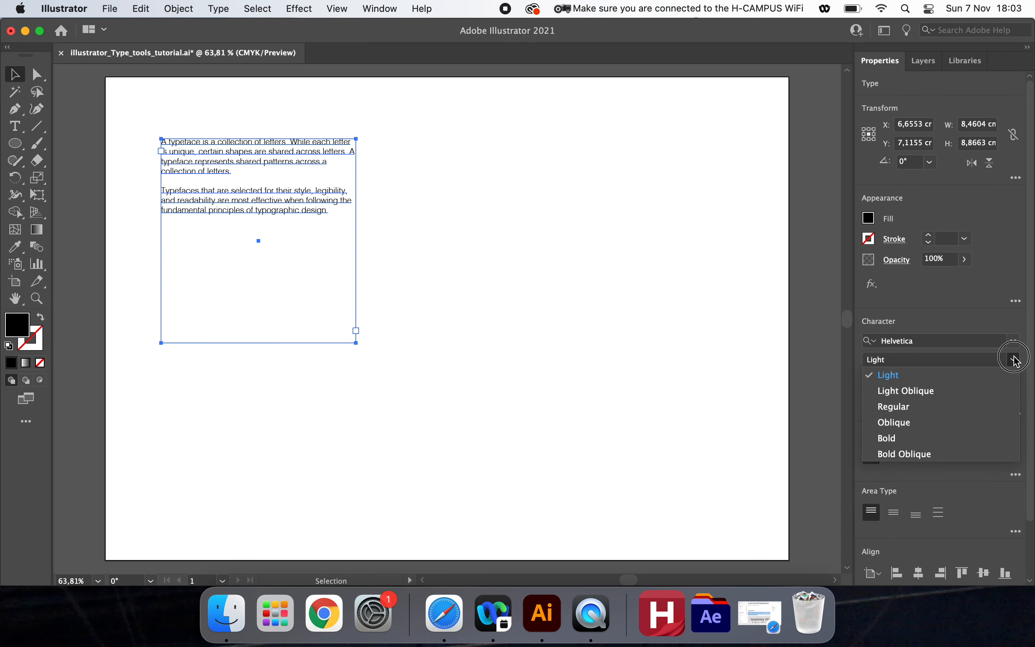
pyautogui.click(936, 408)
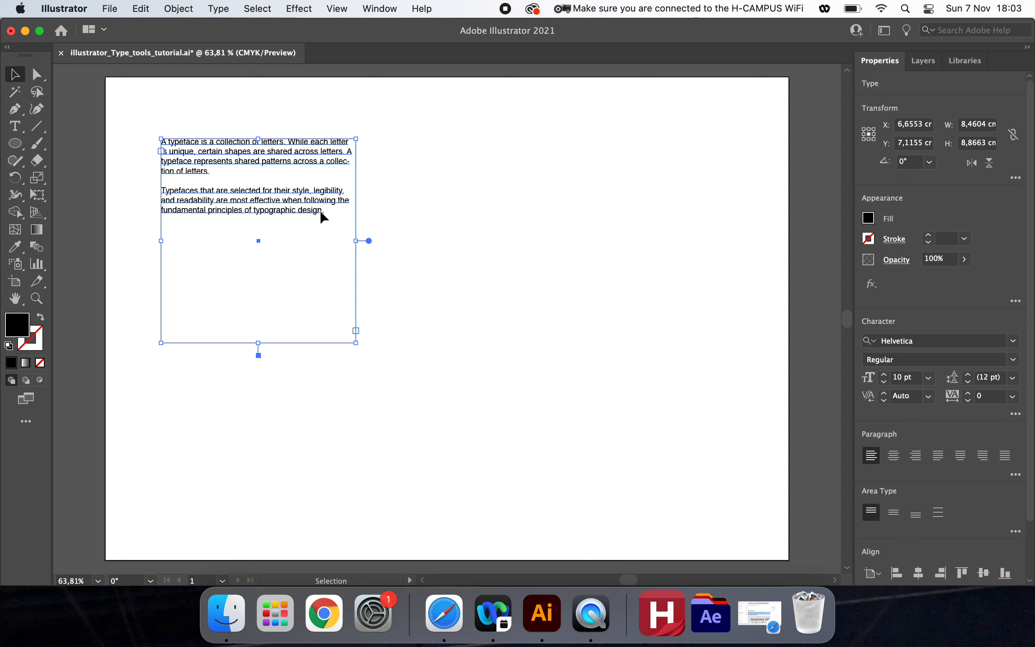
# - Select all the text inside the frame with the Type tool and set its font style to Bold
pyautogui.click(14, 126)
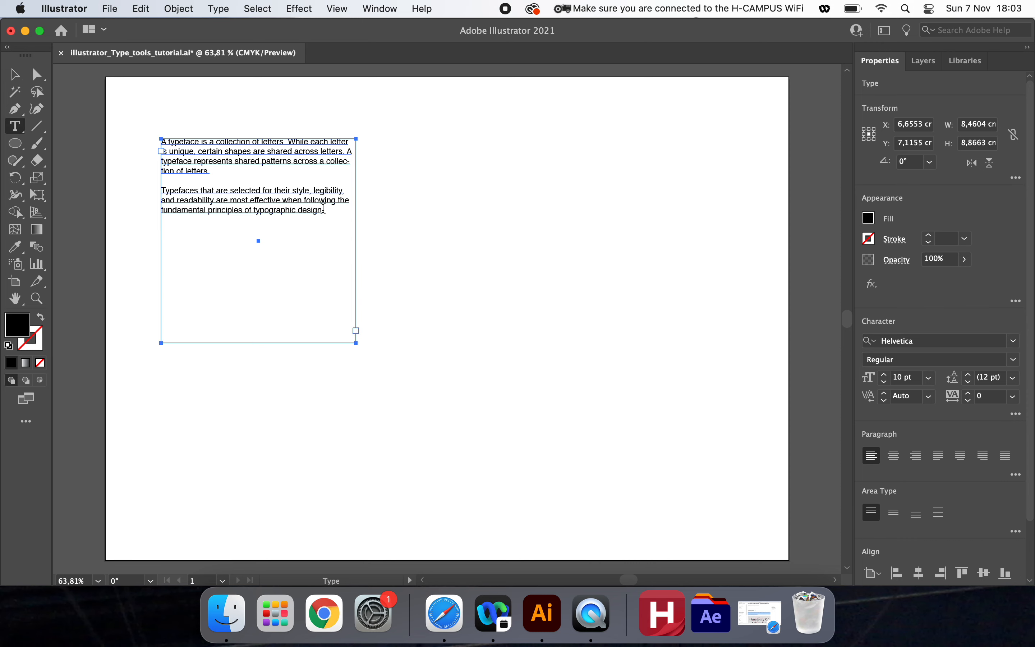
pyautogui.moveTo(325, 207); pyautogui.dragTo(152, 141)
pyautogui.click(1014, 360)
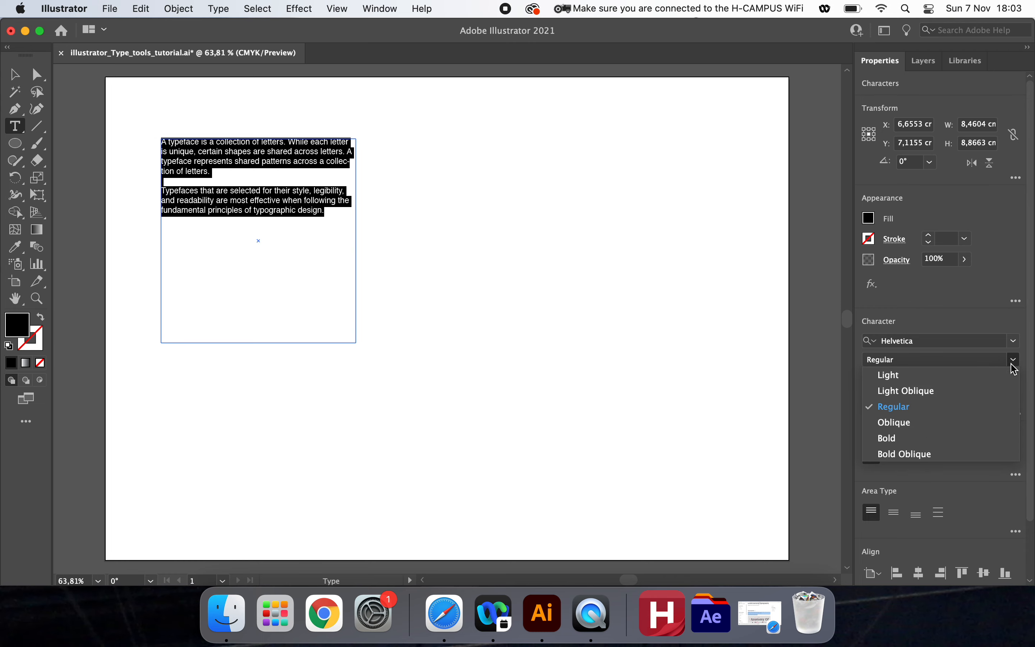
pyautogui.click(919, 437)
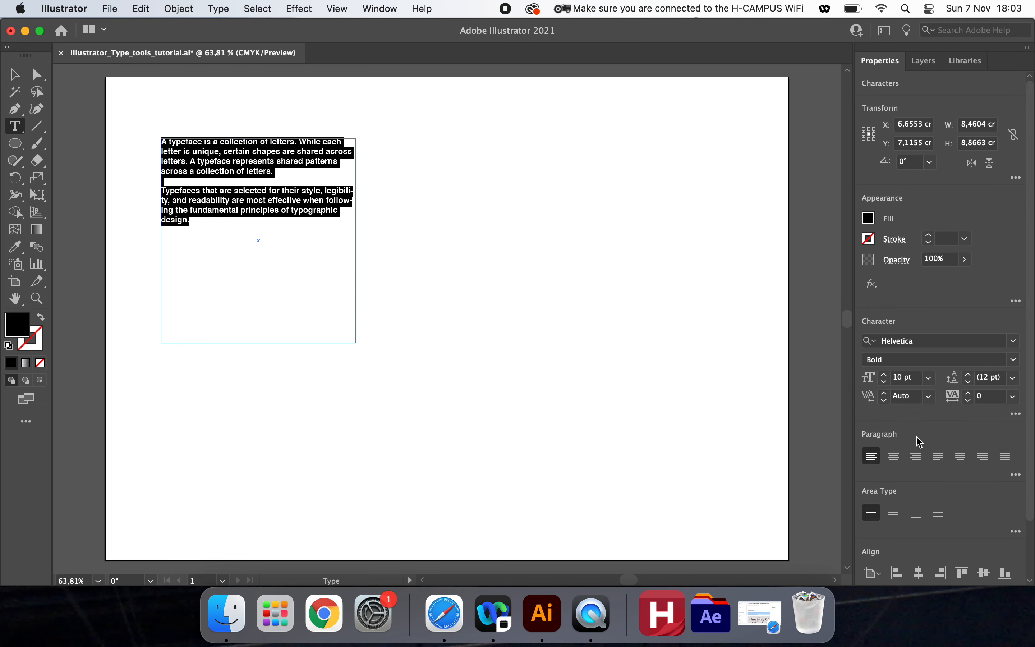
# - Set the size of all the text in the frame to 14 pt and deselect the frame
pyautogui.click(235, 279)
pyautogui.moveTo(214, 219); pyautogui.dragTo(153, 136)
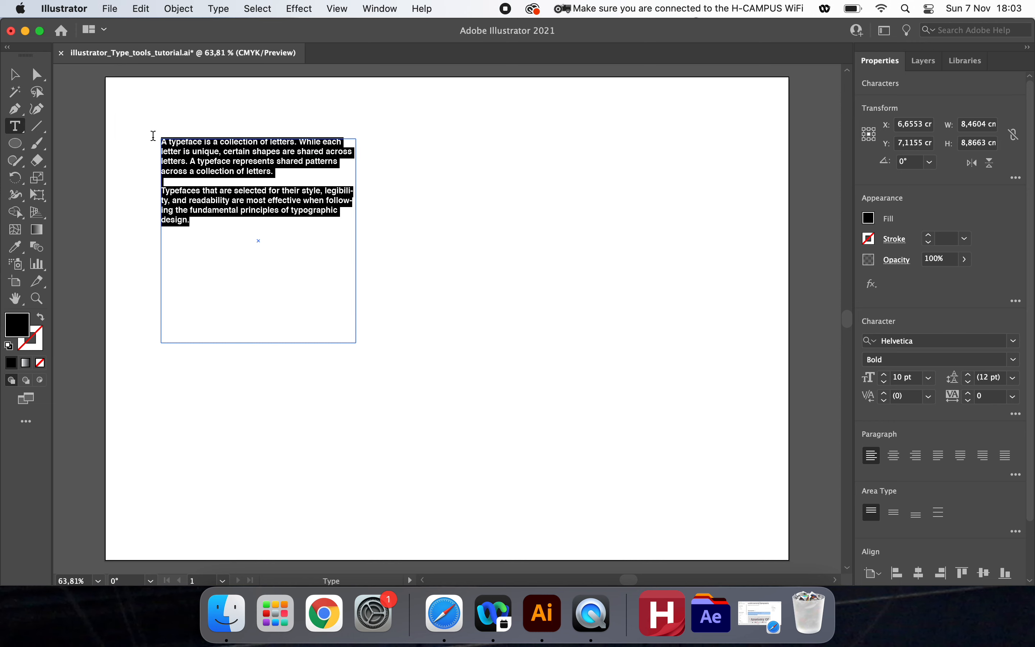
pyautogui.click(930, 378)
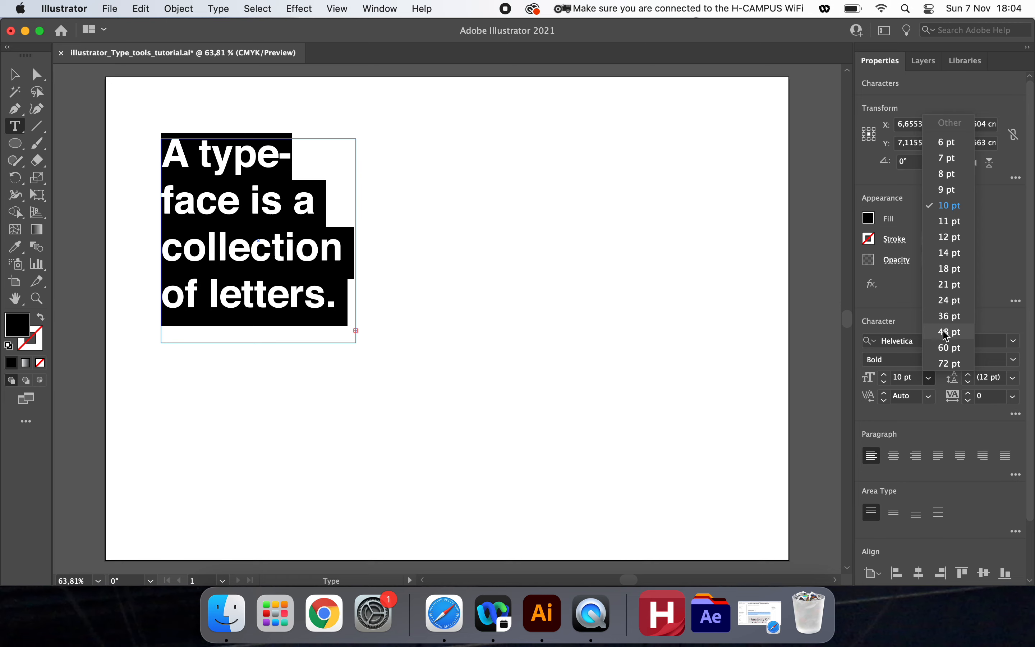
pyautogui.click(963, 256)
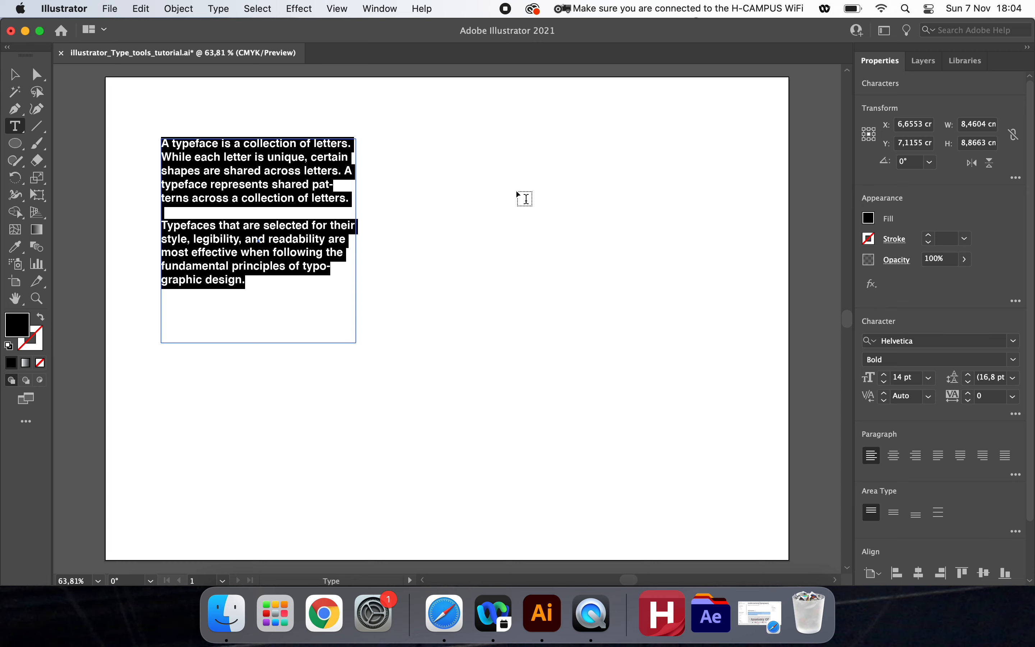
pyautogui.click(14, 74)
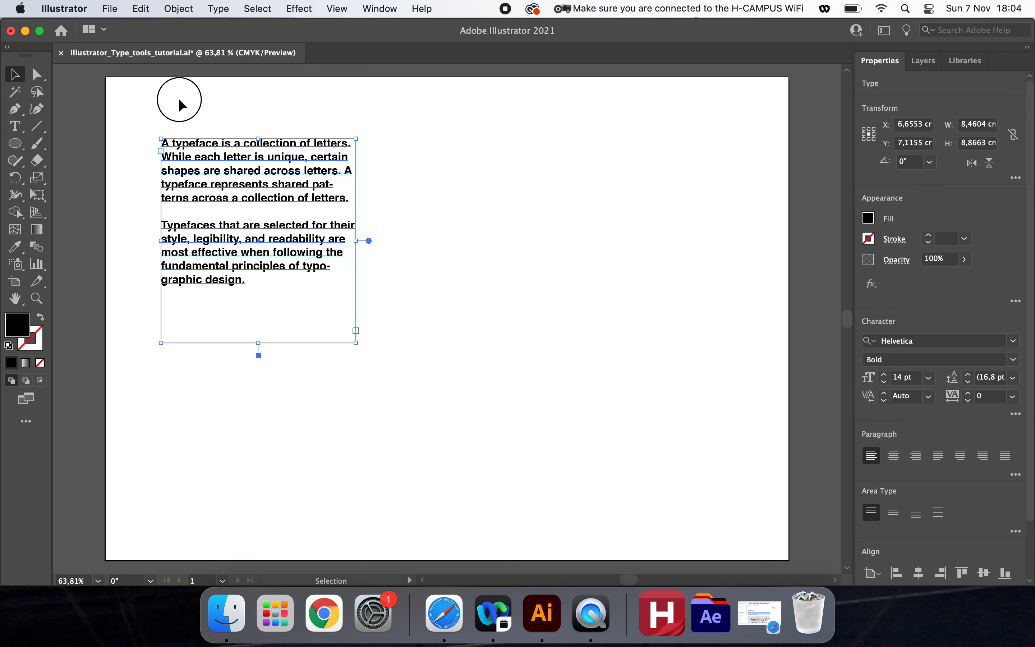
pyautogui.click(180, 104)
# - Paste the copied paragraphs two more times at the end of the text so it overflows the frame
pyautogui.click(311, 214)
pyautogui.press('t')
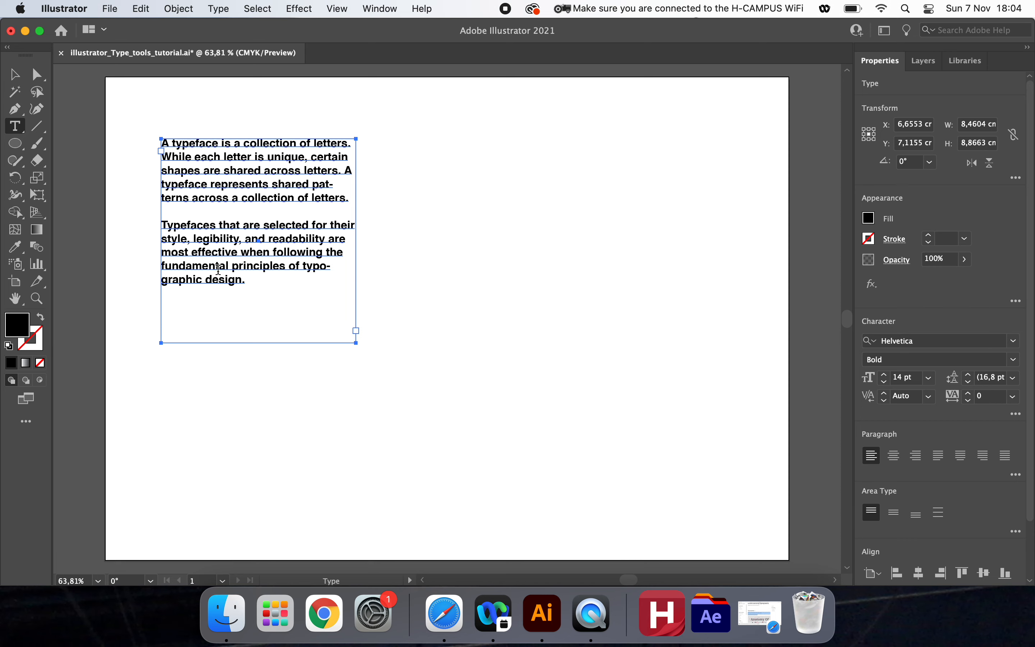
pyautogui.moveTo(245, 280); pyautogui.dragTo(141, 128)
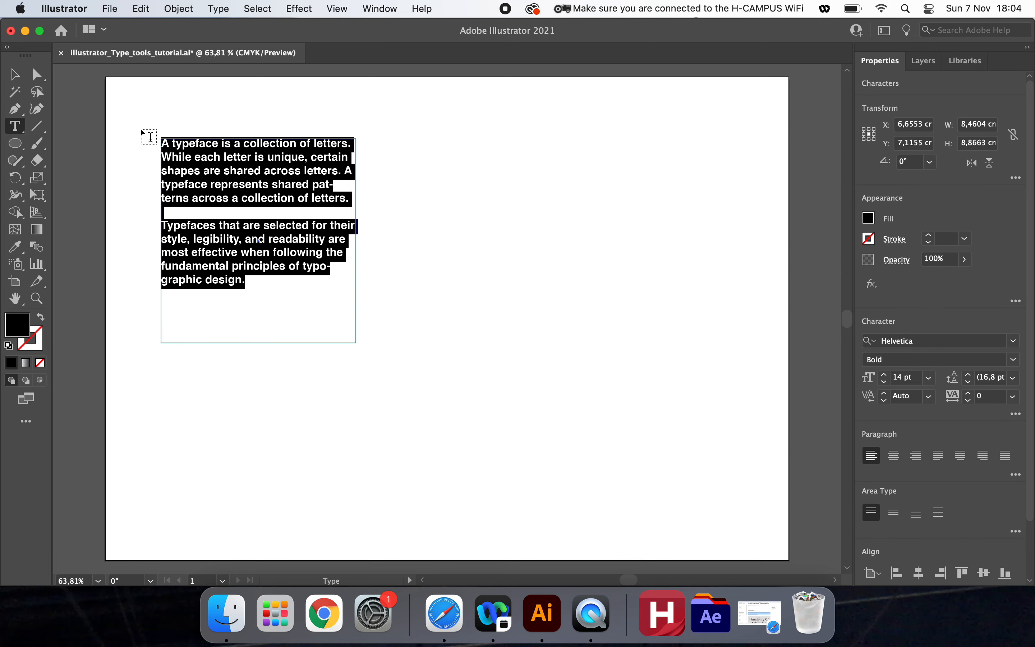
pyautogui.click(274, 281)
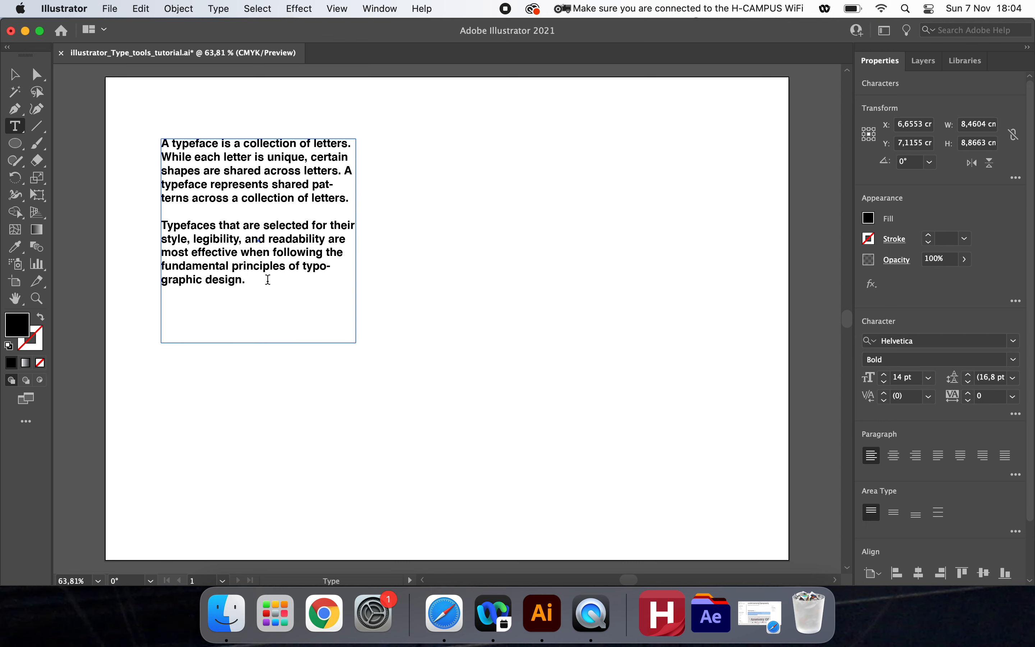
pyautogui.press('super+v')
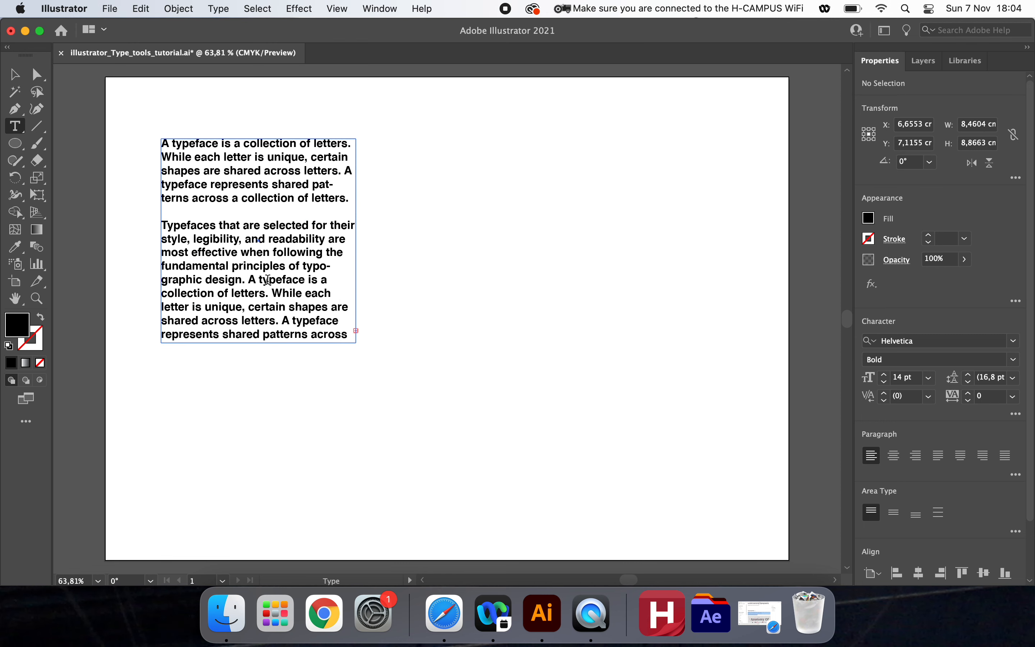
pyautogui.keyDown('super'); pyautogui.click(270, 288); pyautogui.keyUp('super')
# - Extend the text frame downward to a height of about 17.9 cm, near the artboard's lower edge
pyautogui.click(15, 74)
pyautogui.click(175, 104)
pyautogui.click(312, 206)
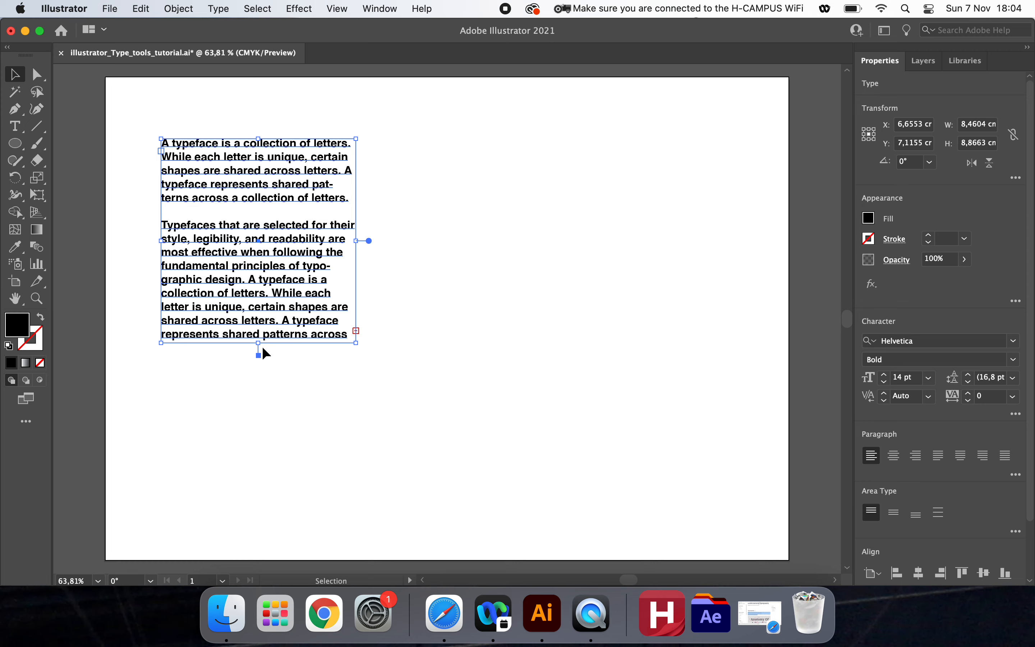
pyautogui.click(400, 345)
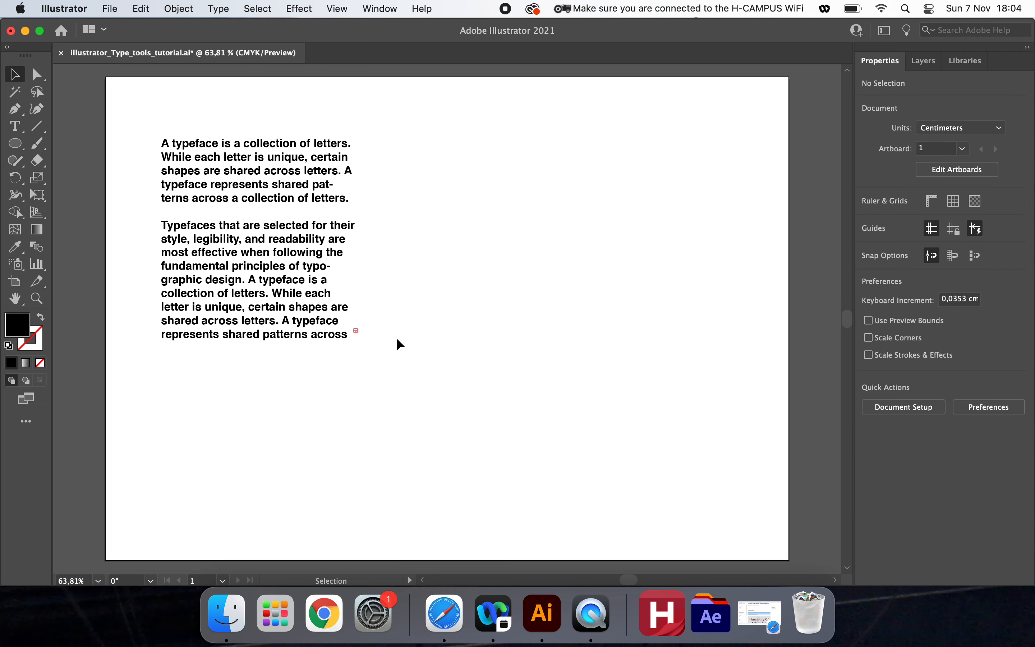
pyautogui.click(308, 295)
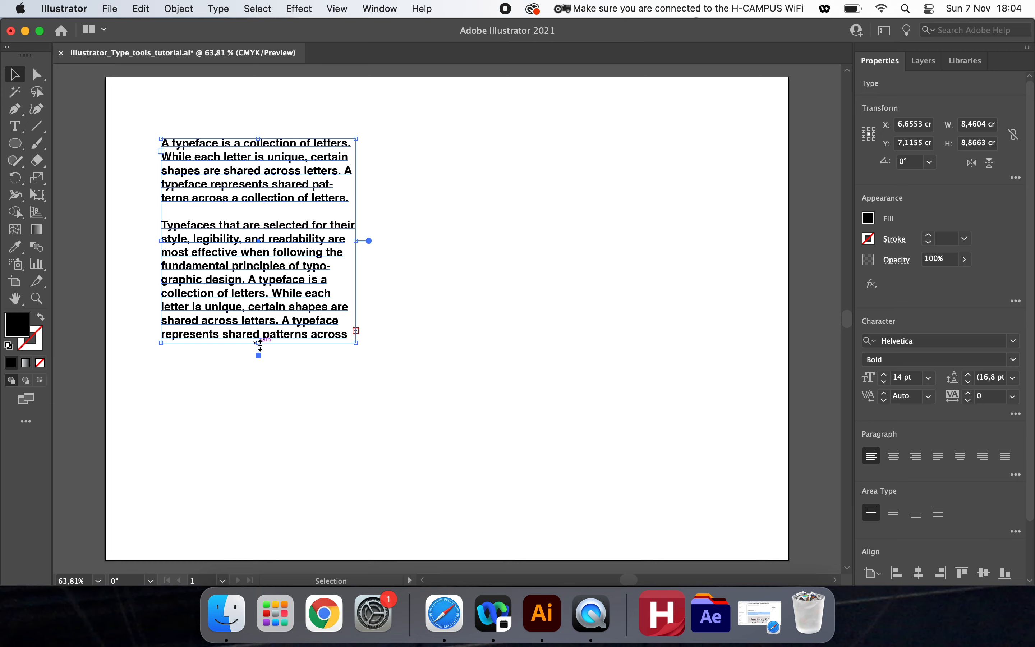
pyautogui.moveTo(257, 346); pyautogui.dragTo(259, 553)
pyautogui.click(455, 522)
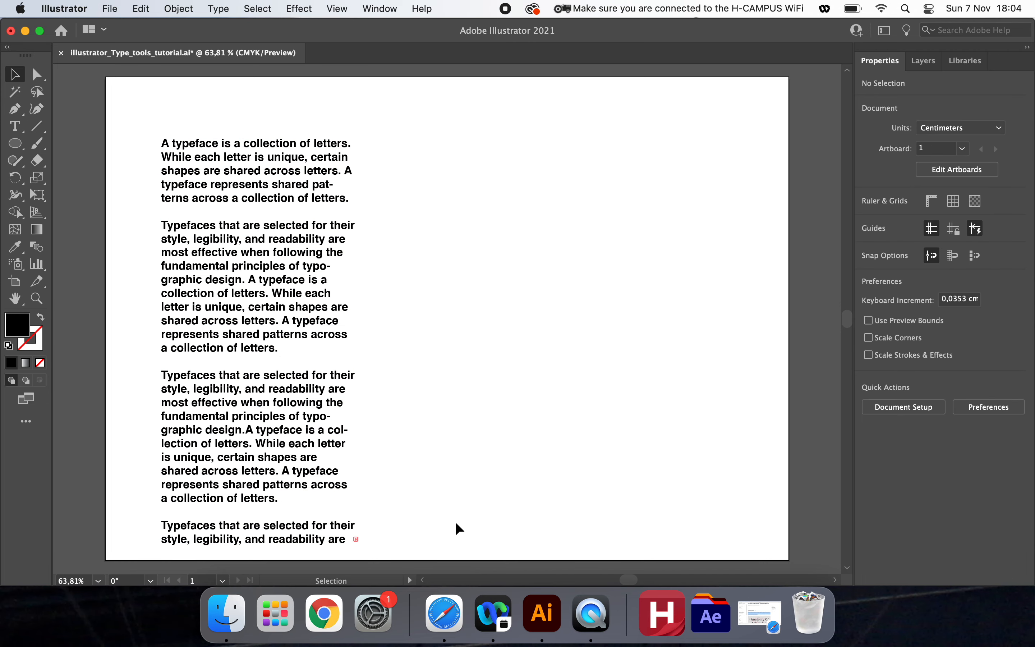
pyautogui.click(340, 490)
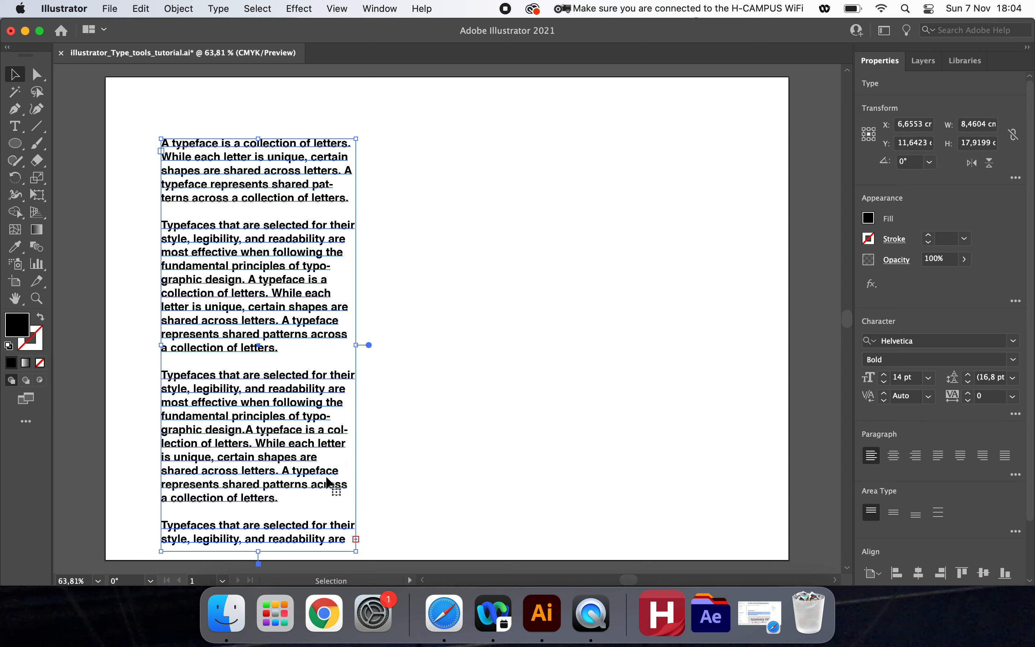
# - Thread the overflowing text into a second frame about 8.6 by 17.7 cm, drawn beside the first column
pyautogui.click(38, 75)
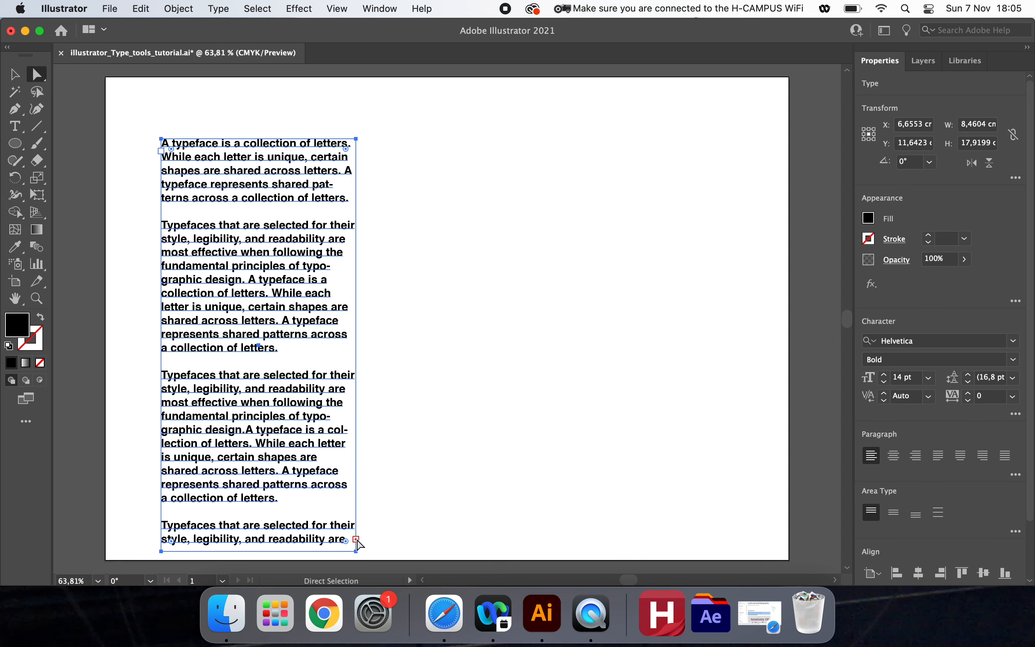
pyautogui.press('t')
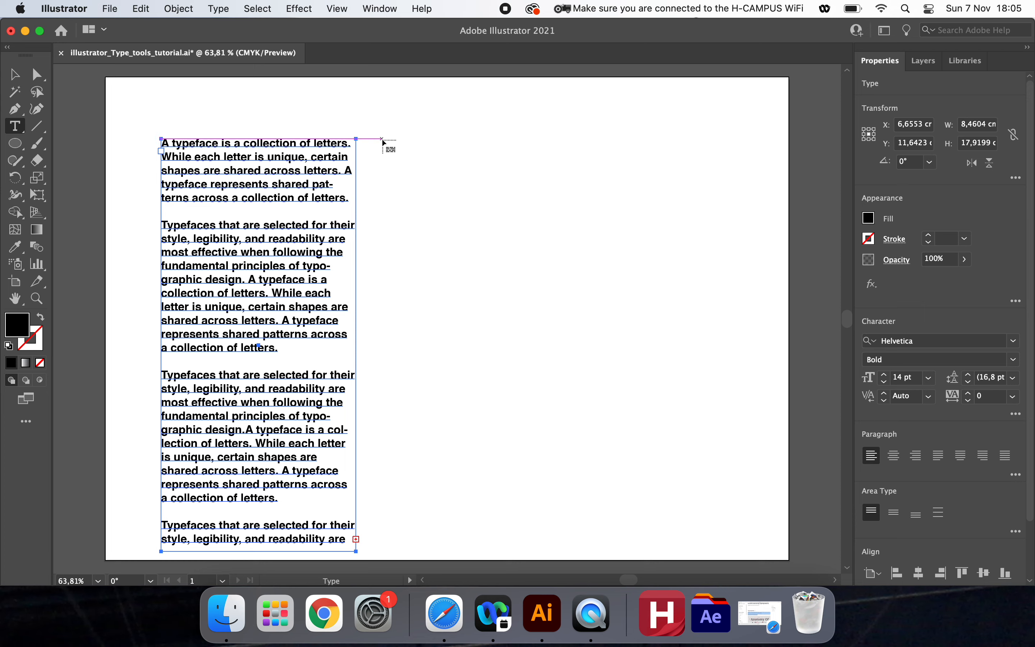
pyautogui.moveTo(382, 139)
pyautogui.mouseDown()
pyautogui.moveTo(531, 342)
pyautogui.moveTo(580, 545)
pyautogui.mouseUp()
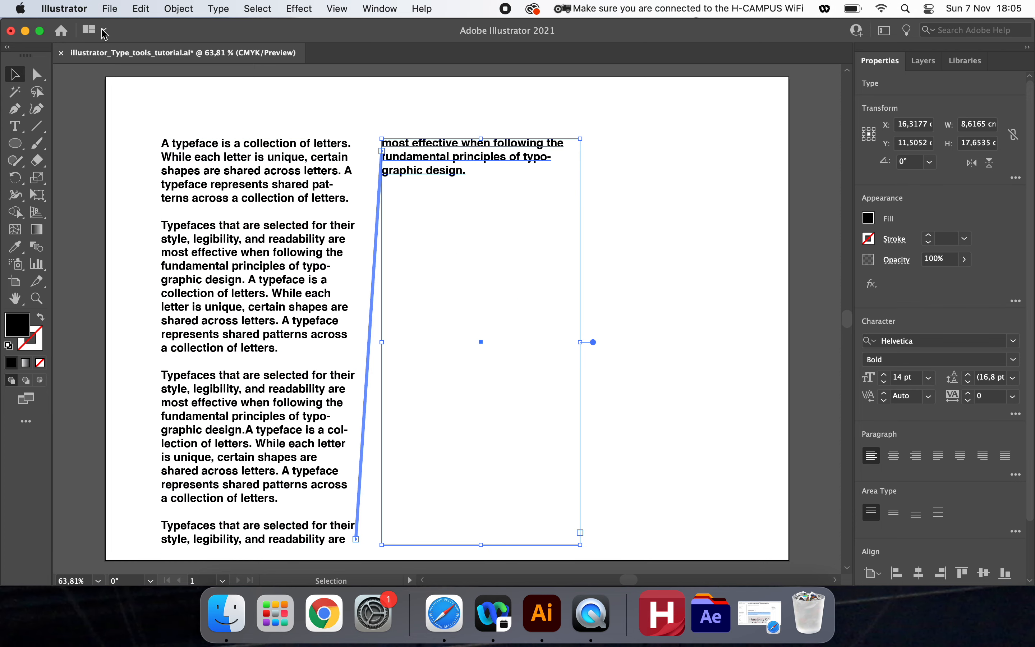
# - Add blank lines after the first column's second paragraph until the following text starts at the top of the second column, and deselect
pyautogui.press('t')
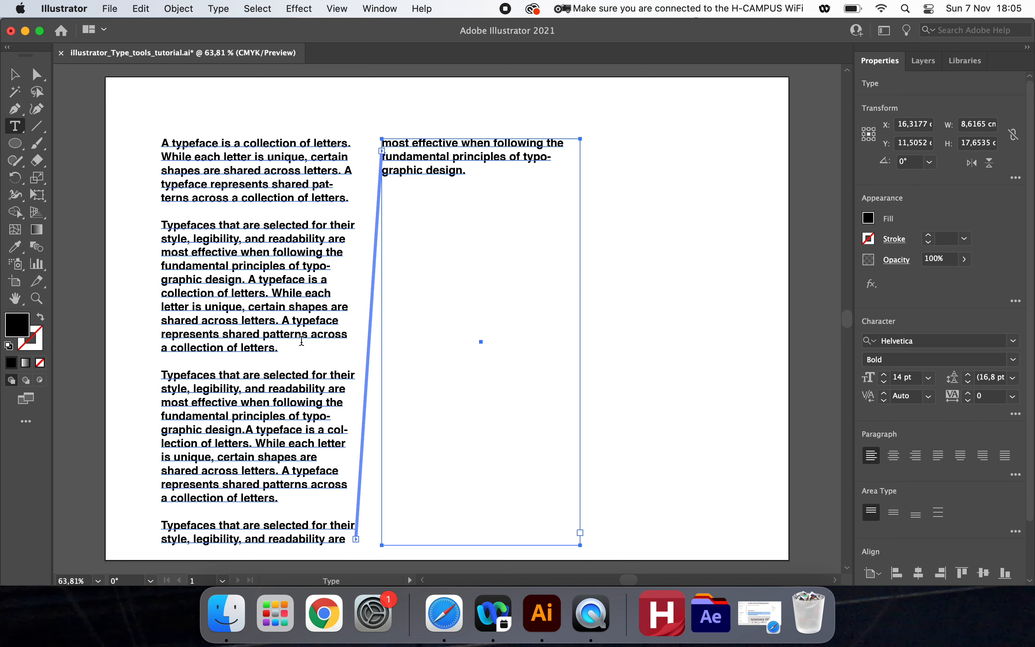
pyautogui.click(297, 341)
pyautogui.press('Return')
pyautogui.press('Return')
pyautogui.press('Return')
pyautogui.press('Return')
pyautogui.press('Return')
pyautogui.press('Return')
pyautogui.press('Return')
pyautogui.press('Return')
pyautogui.press('Return')
pyautogui.press('Return')
pyautogui.press('Return')
pyautogui.press('Return')
pyautogui.press('Return')
pyautogui.press('Return')
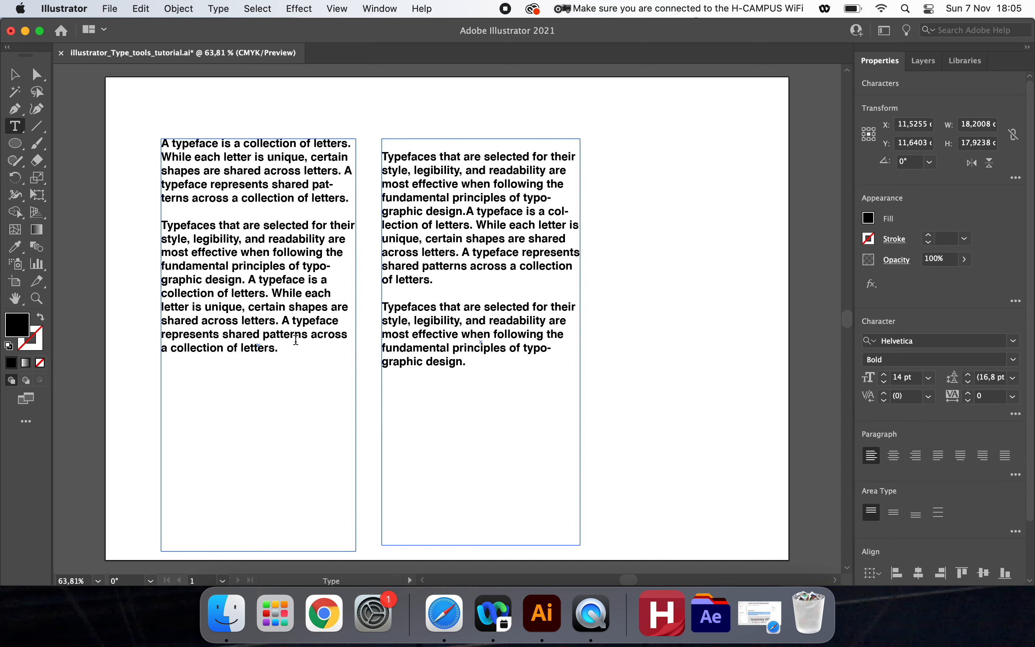
pyautogui.press('Return')
pyautogui.press('BackSpace')
pyautogui.press('BackSpace')
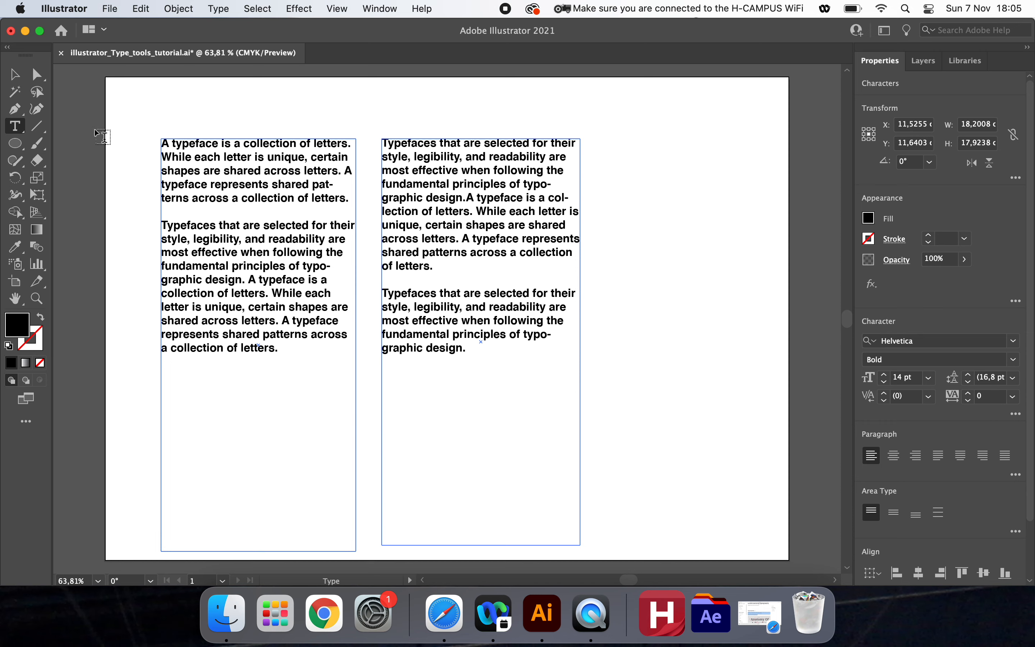
pyautogui.click(15, 74)
pyautogui.click(127, 111)
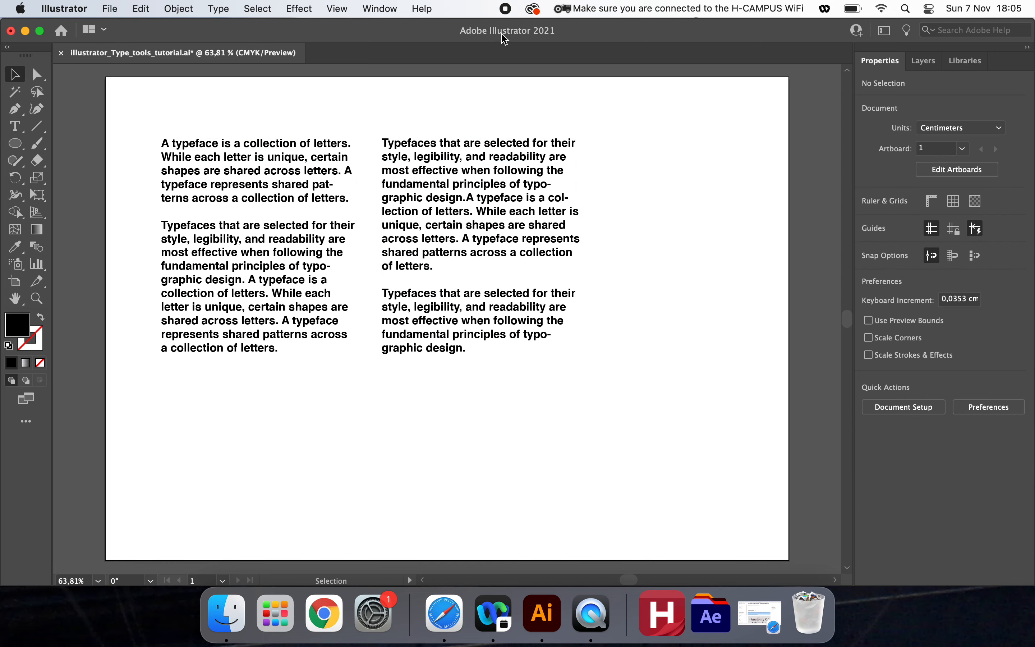